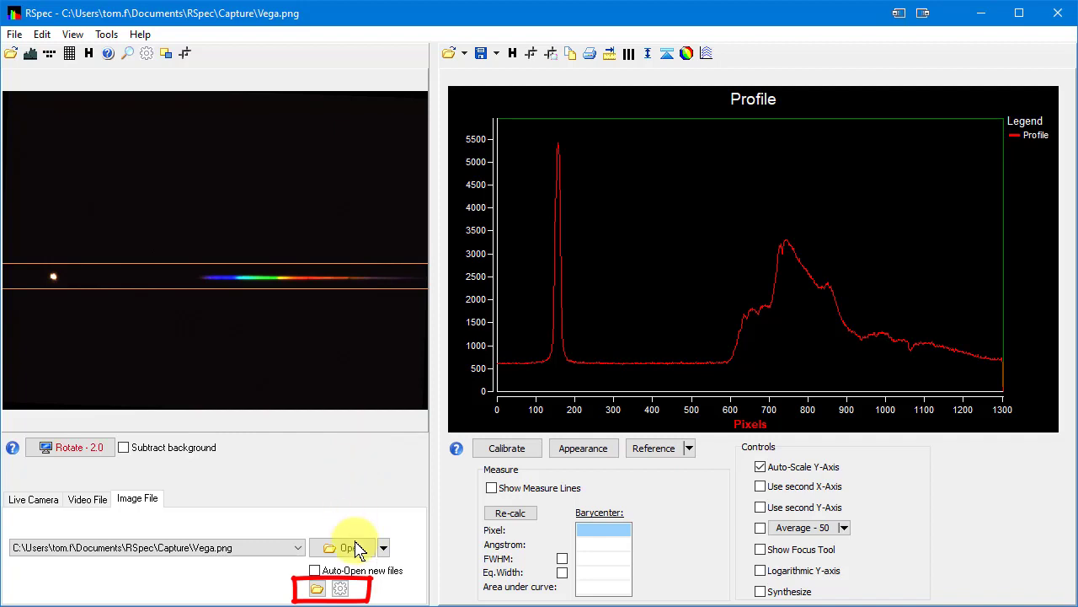
Step: Check the folder and filemask that Auto-Open monitors for new image files
{"action": "left_click", "coordinate": [341, 590]}
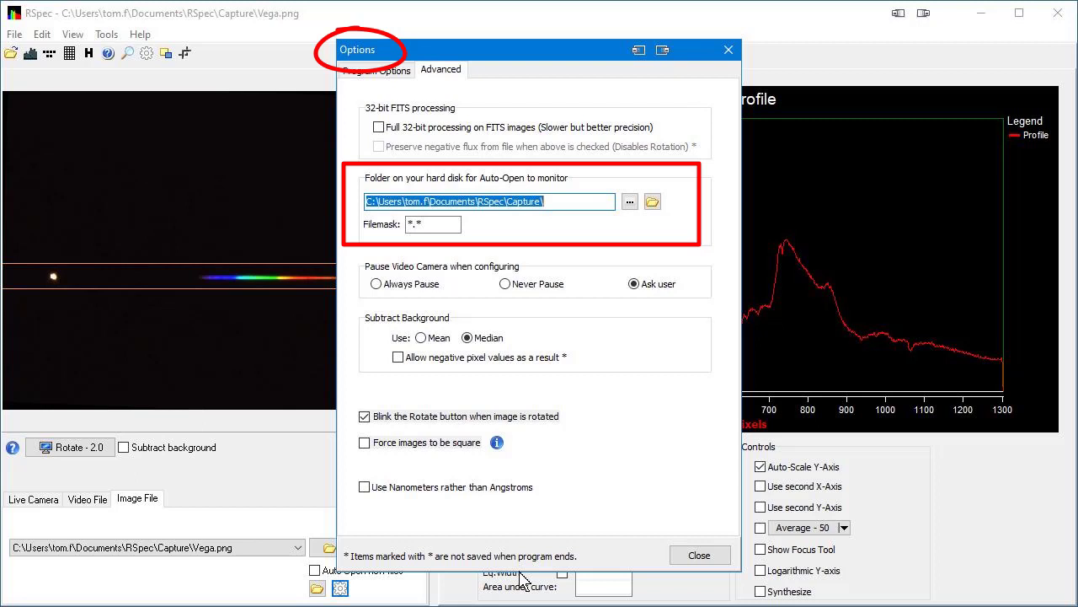
{"action": "left_click", "coordinate": [689, 556]}
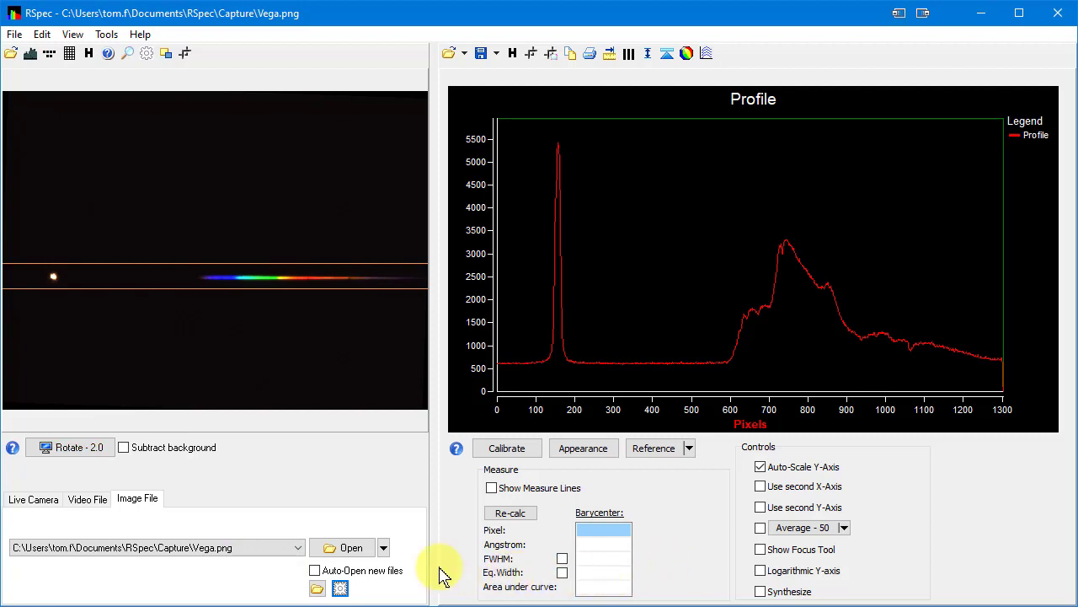
Step: Review the recently used image files by name and full path, and look at the options for managing that list
{"action": "left_click", "coordinate": [386, 552]}
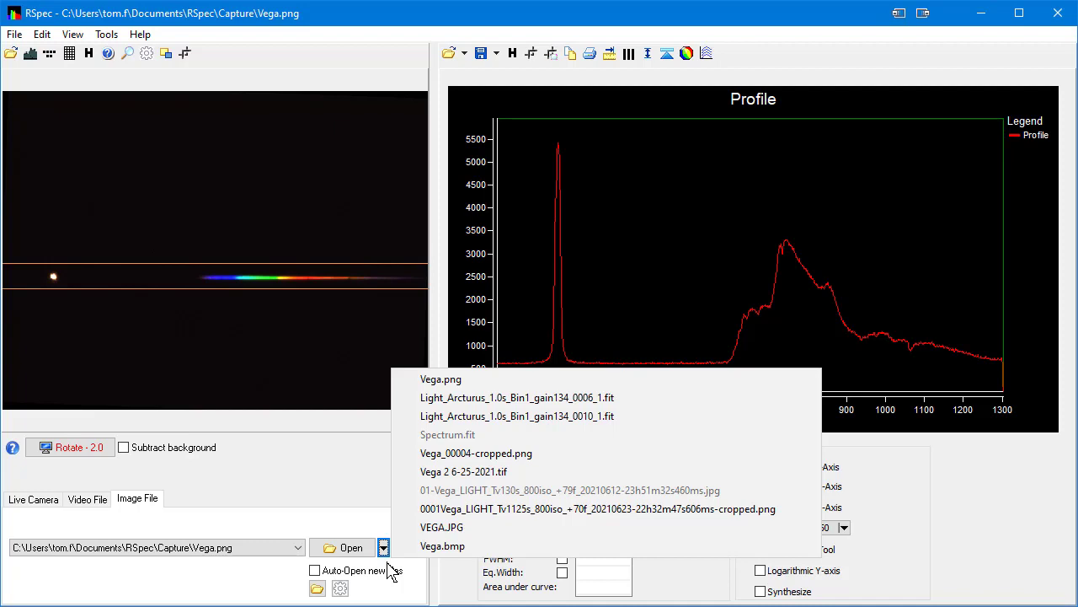
{"action": "left_click", "coordinate": [383, 548]}
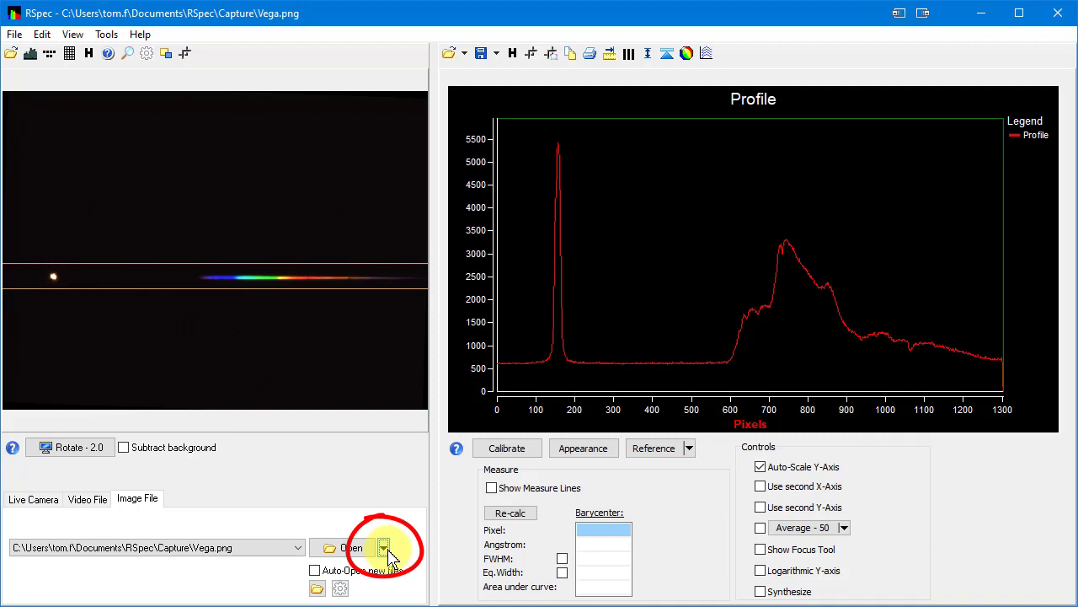
{"action": "left_click", "coordinate": [383, 549], "text": "shift"}
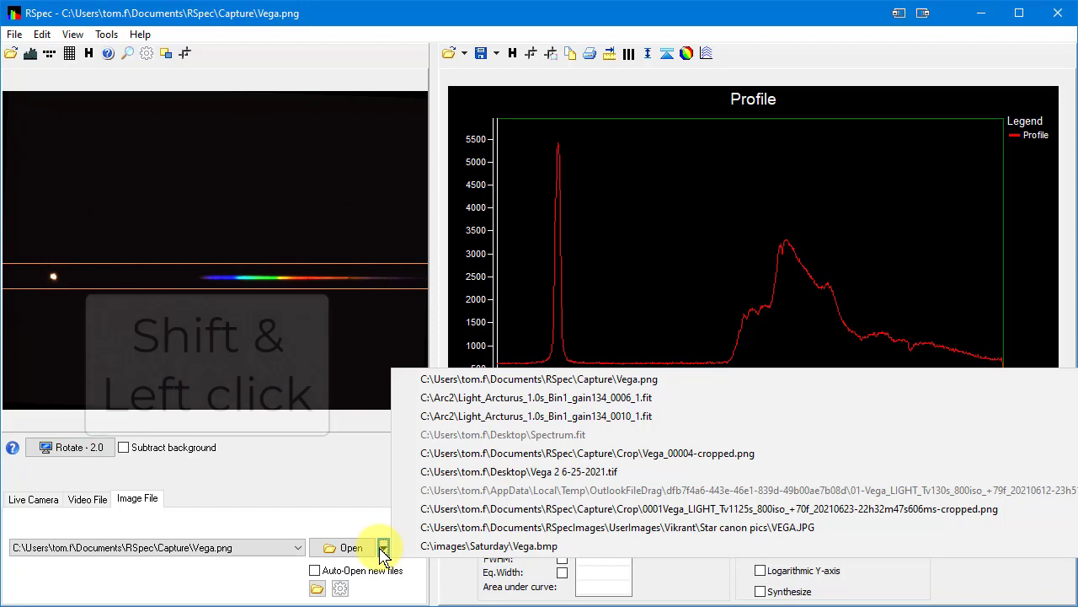
{"action": "left_click", "coordinate": [523, 472], "text": "shift"}
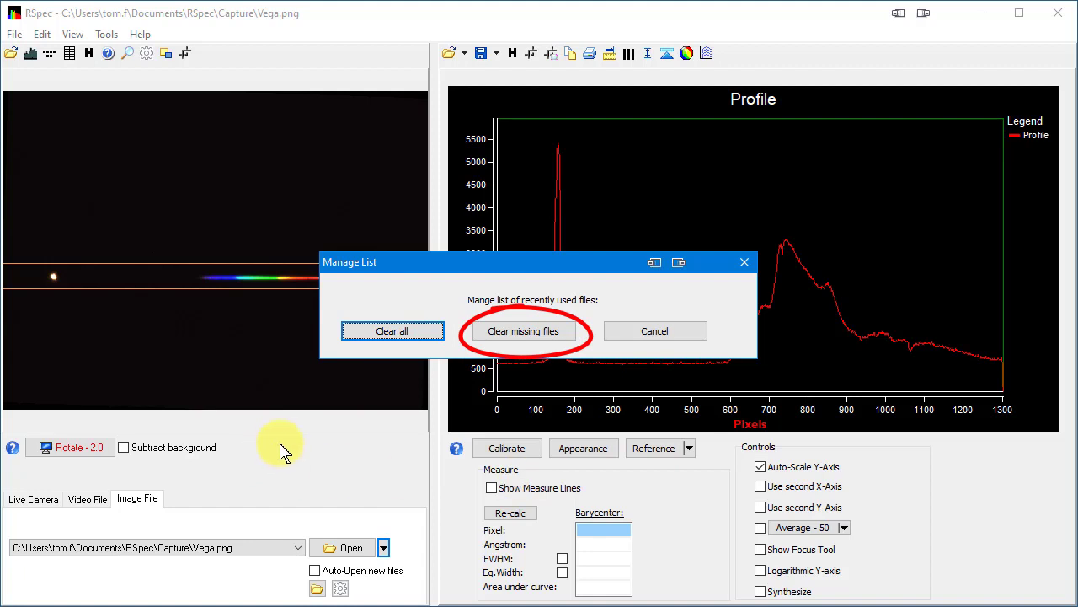
{"action": "left_click", "coordinate": [679, 336]}
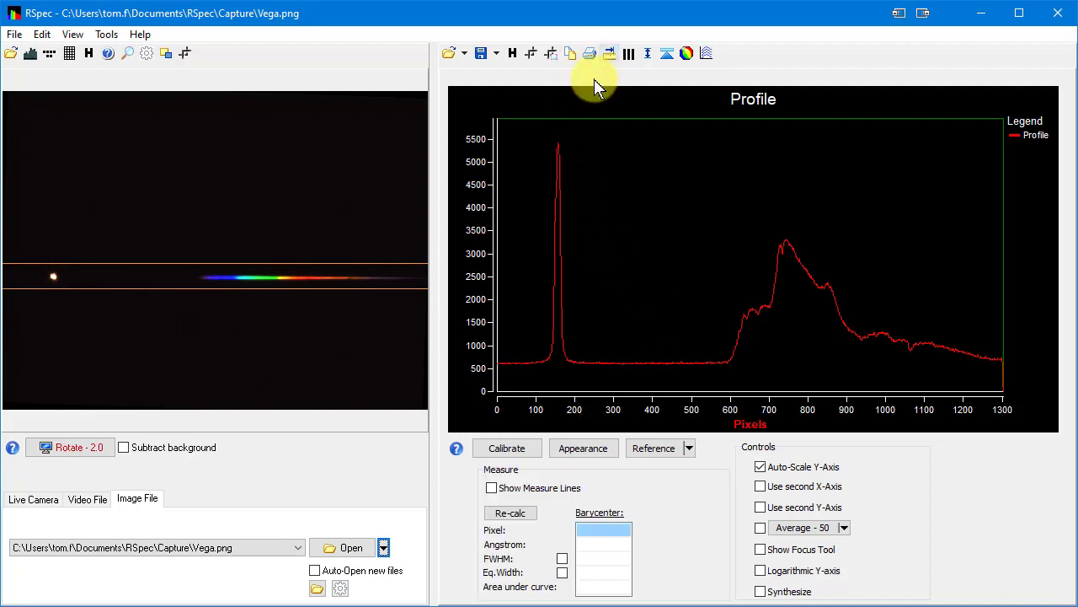
Step: Show the measure lines on the profile and place the left one at 700 and the right one at 800
{"action": "left_click", "coordinate": [492, 489]}
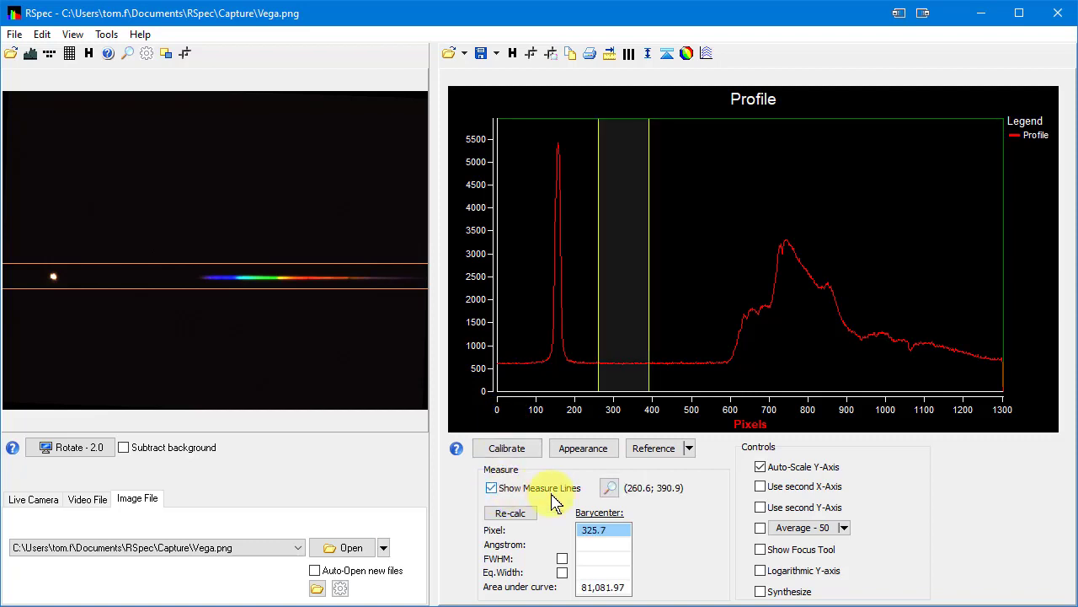
{"action": "left_click", "coordinate": [640, 495]}
{"action": "left_click", "coordinate": [686, 526]}
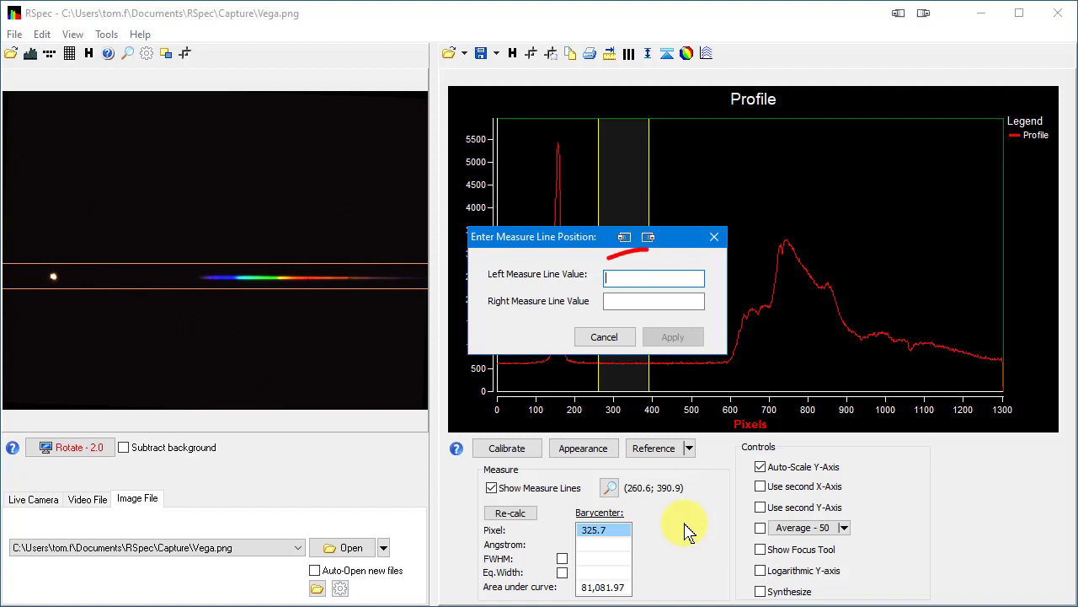
{"action": "type", "text": "700"}
{"action": "key", "text": "Tab"}
{"action": "type", "text": "800"}
{"action": "left_click", "coordinate": [673, 338]}
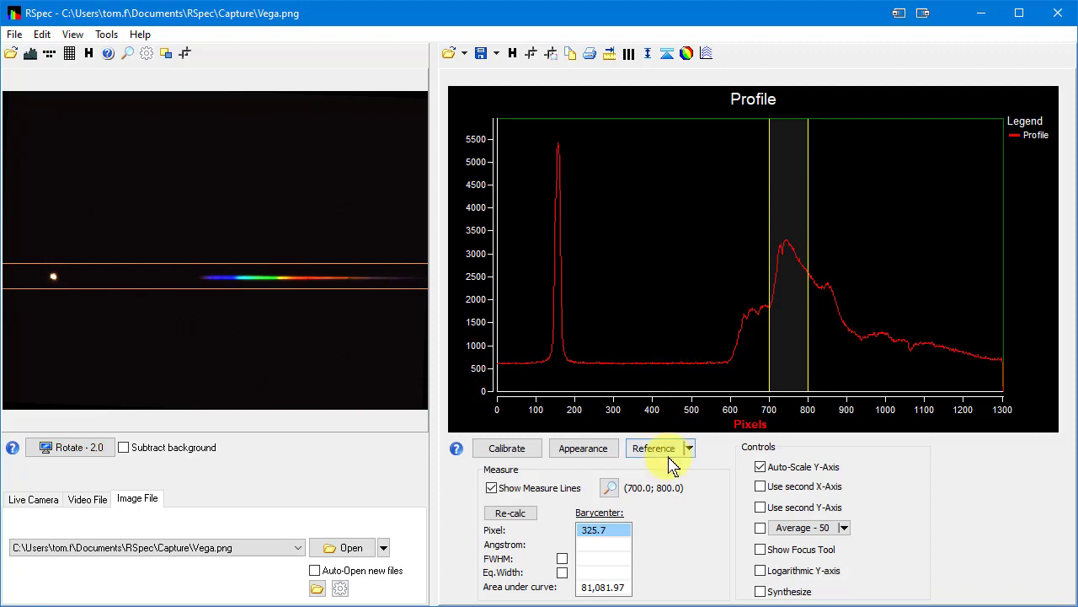
{"action": "right_click", "coordinate": [661, 496]}
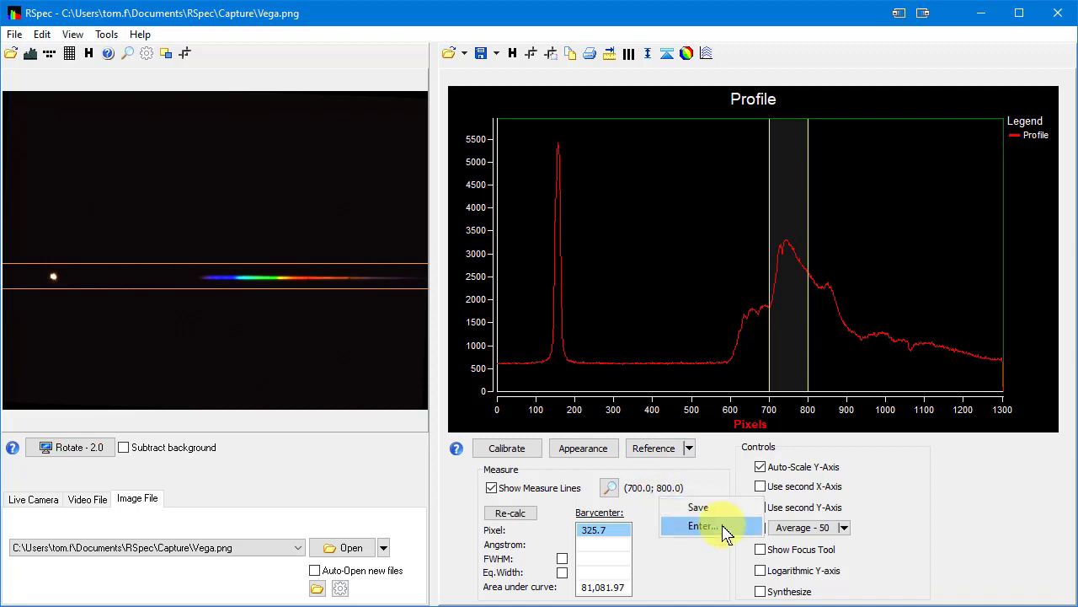
{"action": "left_click", "coordinate": [647, 504]}
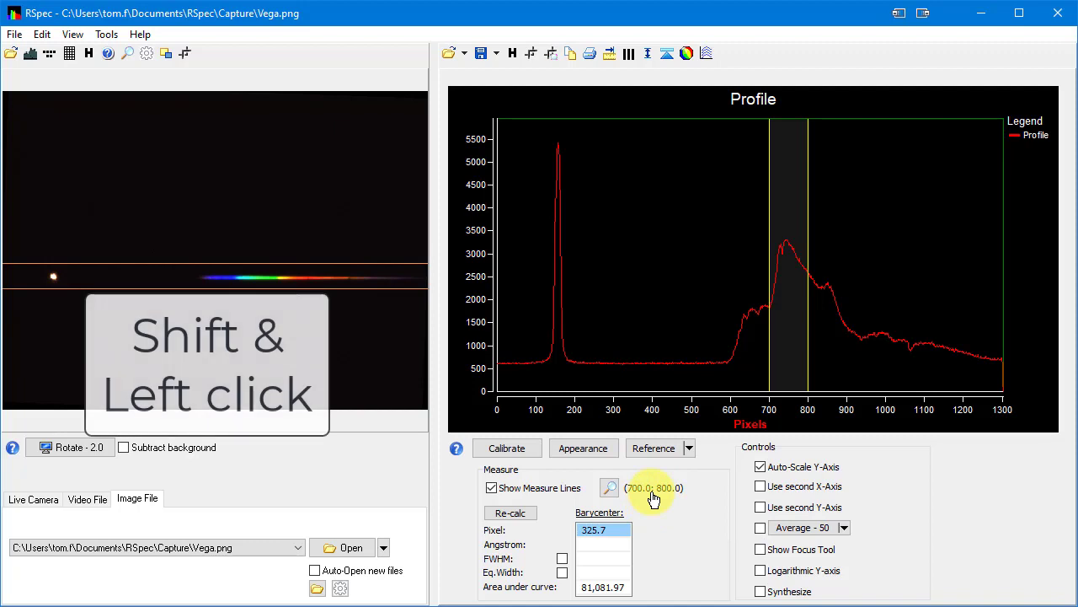
{"action": "left_click", "coordinate": [653, 497], "text": "shift"}
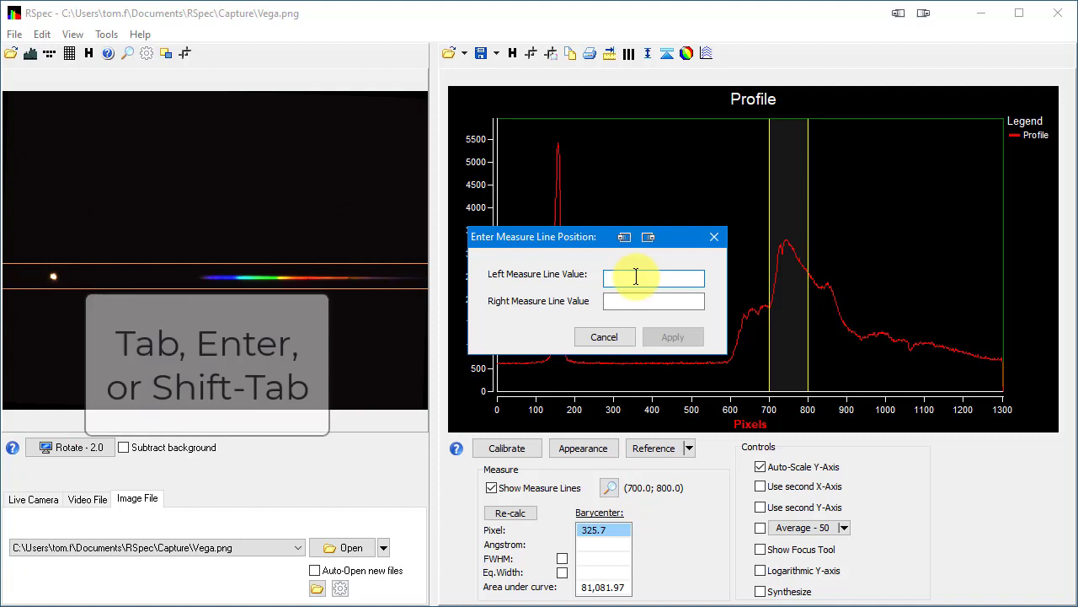
{"action": "type", "text": "12"}
{"action": "key", "text": "Tab"}
{"action": "key", "text": "shift+Tab"}
{"action": "key", "text": "shift+Tab"}
{"action": "key", "text": "Tab"}
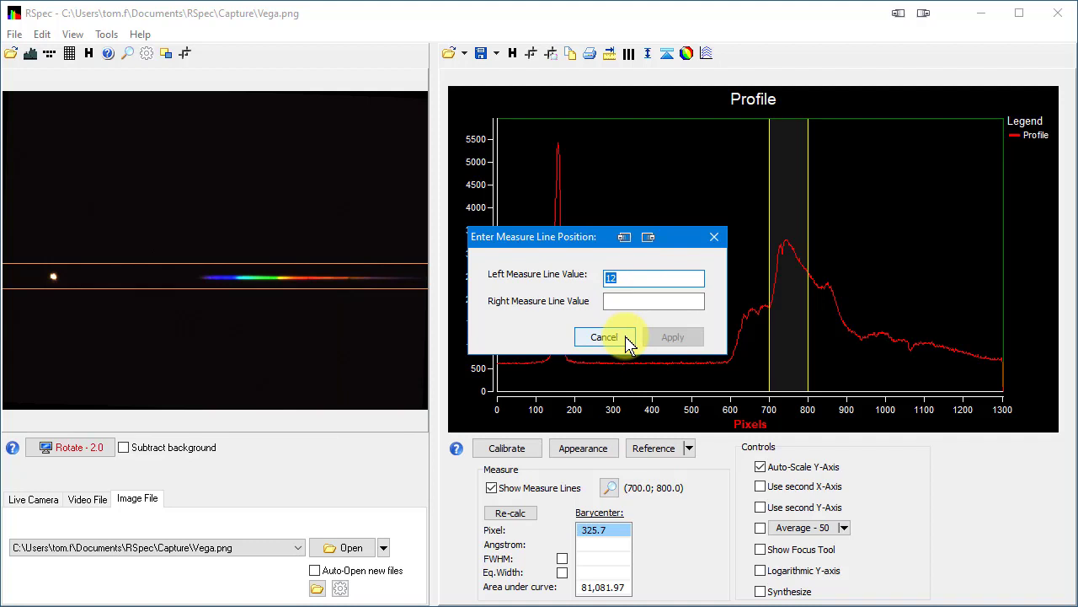
{"action": "key", "text": "shift+Tab"}
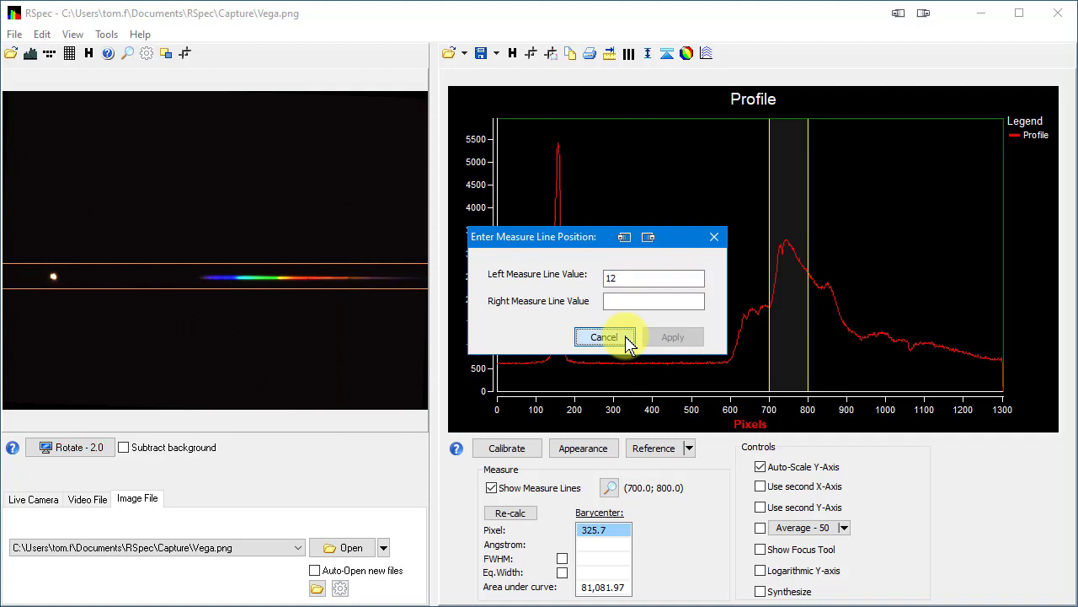
{"action": "left_click", "coordinate": [603, 337]}
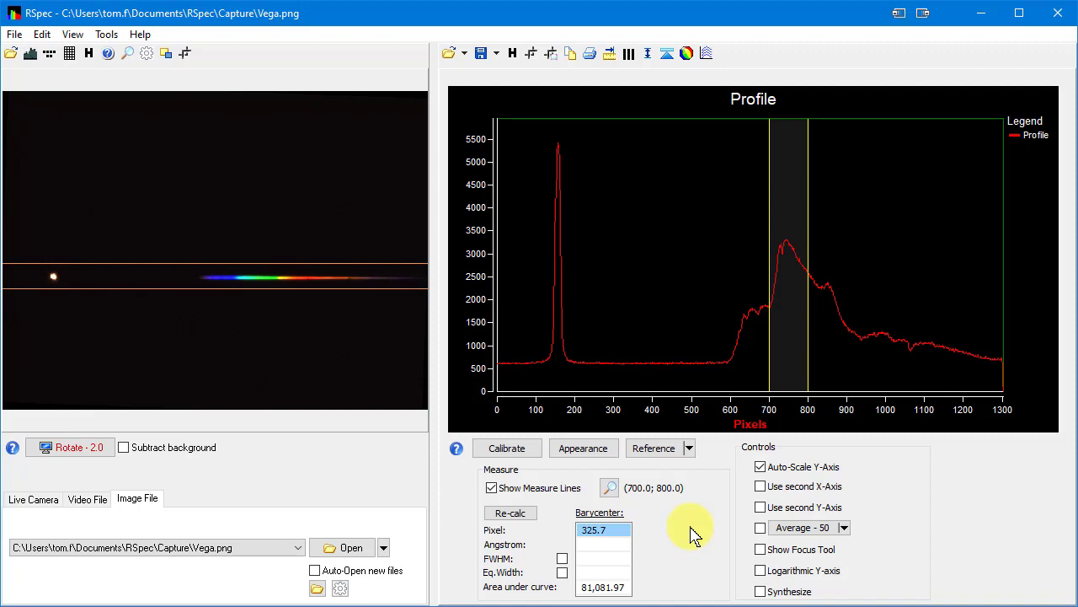
Step: Set the measure line width to 4 in the graph appearance settings
{"action": "left_click", "coordinate": [604, 452]}
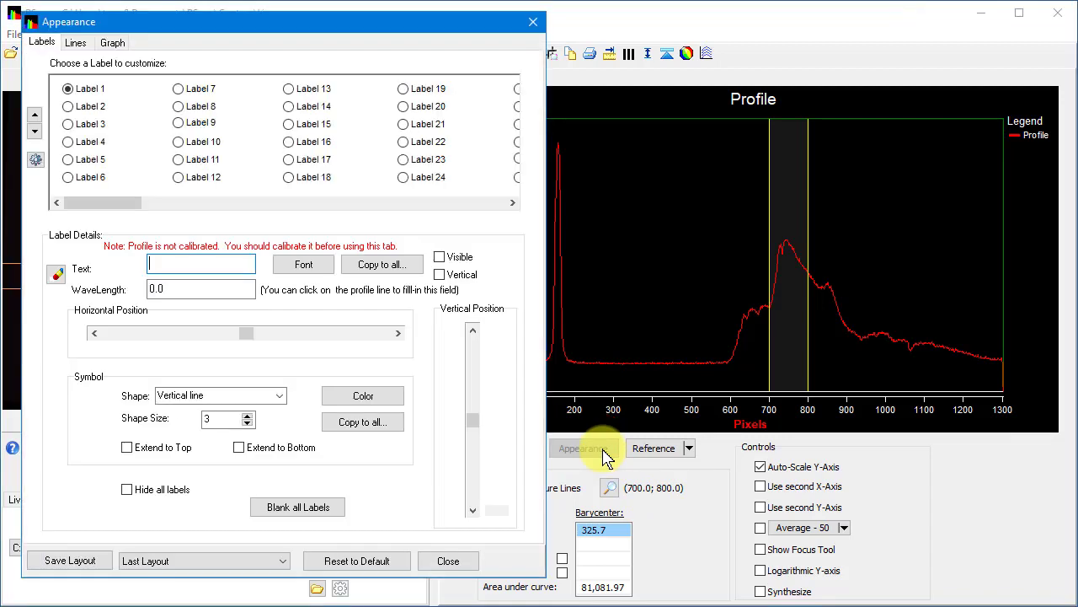
{"action": "left_click", "coordinate": [116, 46]}
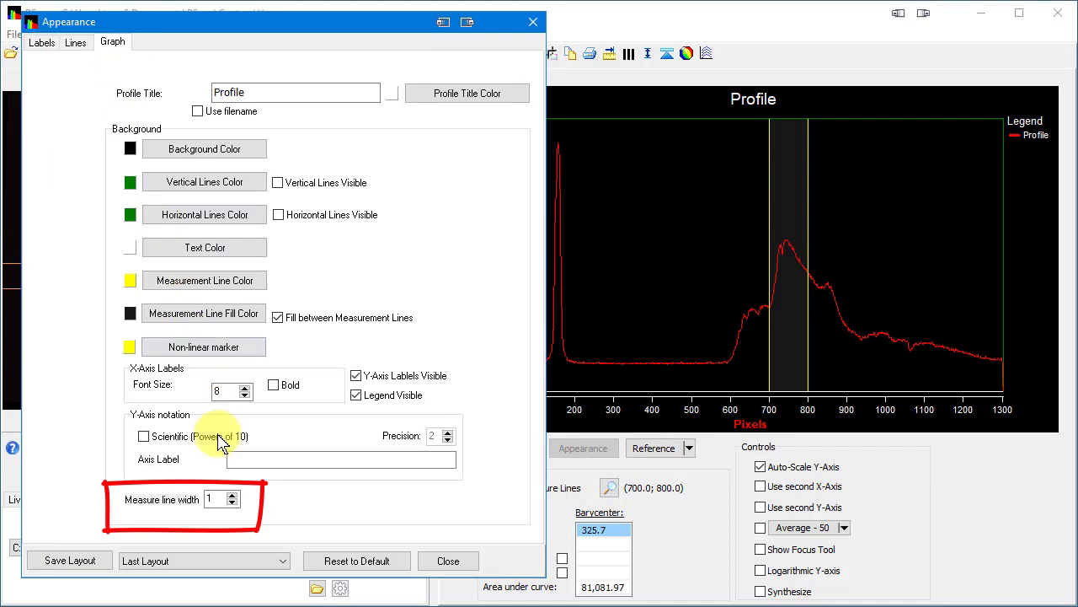
{"action": "left_click", "coordinate": [232, 495]}
{"action": "left_click", "coordinate": [231, 495]}
{"action": "left_click", "coordinate": [232, 495]}
{"action": "left_click", "coordinate": [233, 504]}
{"action": "left_click", "coordinate": [232, 504]}
{"action": "left_click", "coordinate": [233, 495]}
{"action": "left_click", "coordinate": [233, 496]}
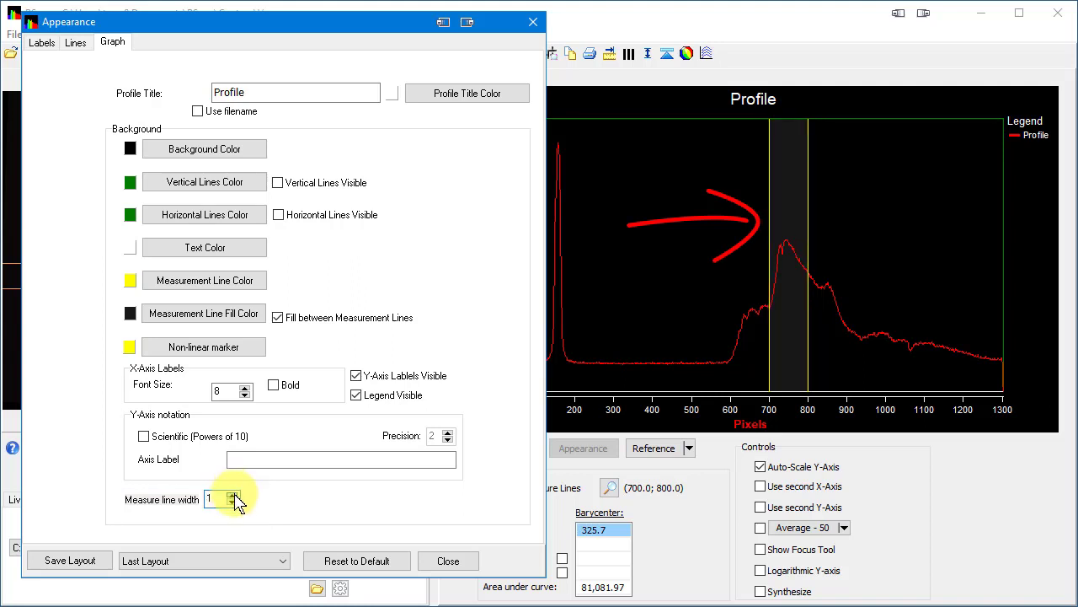
{"action": "left_click", "coordinate": [233, 504]}
{"action": "left_click", "coordinate": [232, 504]}
{"action": "left_click", "coordinate": [232, 504]}
{"action": "left_click", "coordinate": [232, 495]}
{"action": "left_click", "coordinate": [232, 496]}
{"action": "left_click", "coordinate": [233, 495]}
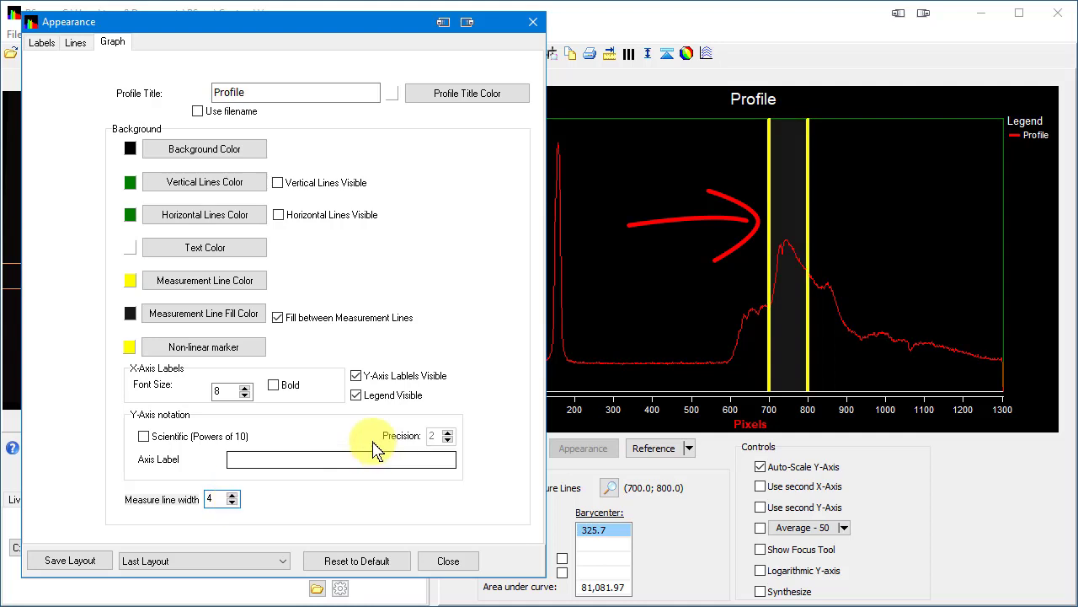
Step: Move the right measure line to about pixel 793.5 and hide the measure lines
{"action": "mouse_move", "coordinate": [811, 378]}
{"action": "left_mouse_down"}
{"action": "mouse_move", "coordinate": [819, 383]}
{"action": "mouse_move", "coordinate": [806, 381]}
{"action": "left_mouse_up"}
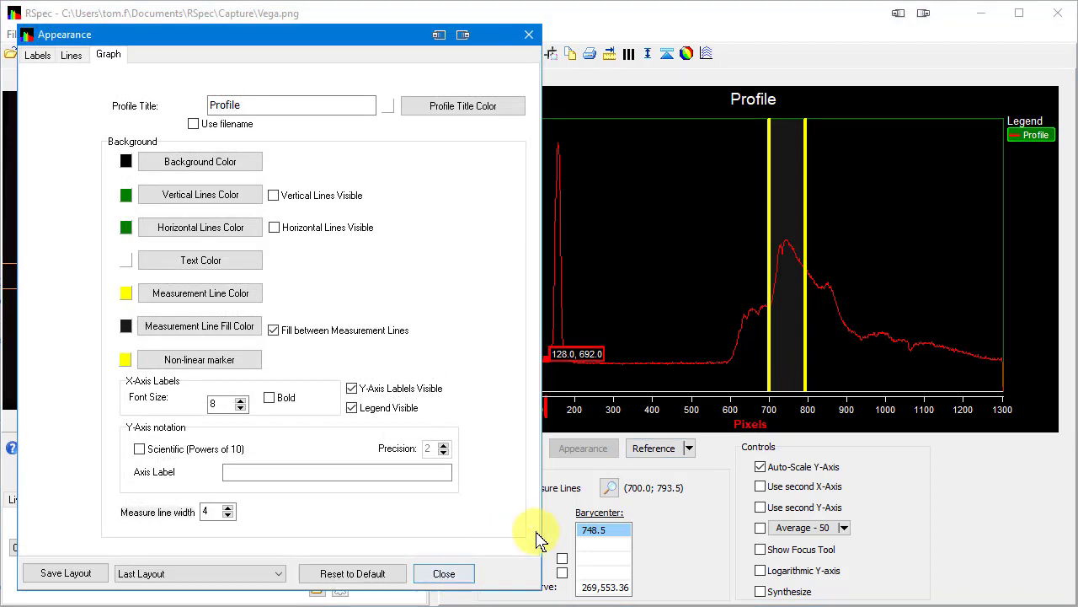
{"action": "left_click", "coordinate": [562, 495]}
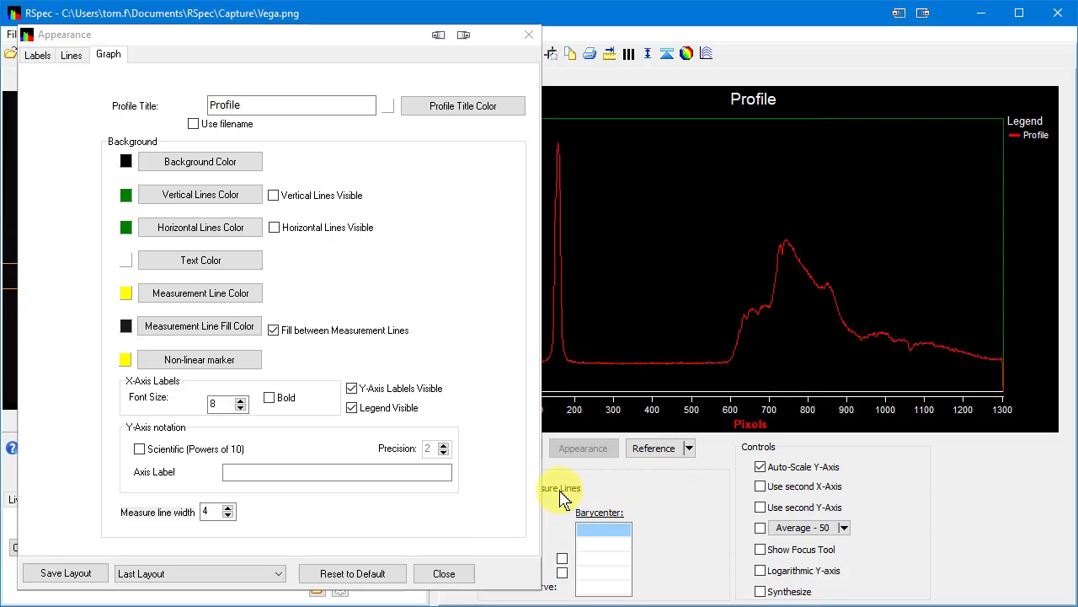
Step: Check the special characters offered for the profile title and load the "Marked raw image" appearance layout
{"action": "right_click", "coordinate": [291, 106]}
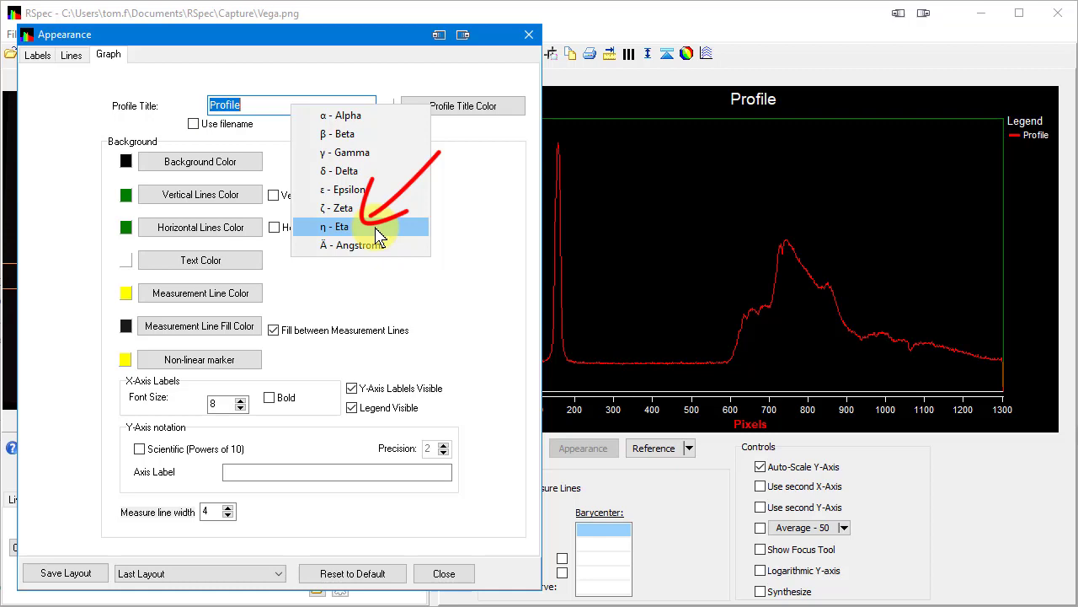
{"action": "left_click", "coordinate": [397, 281]}
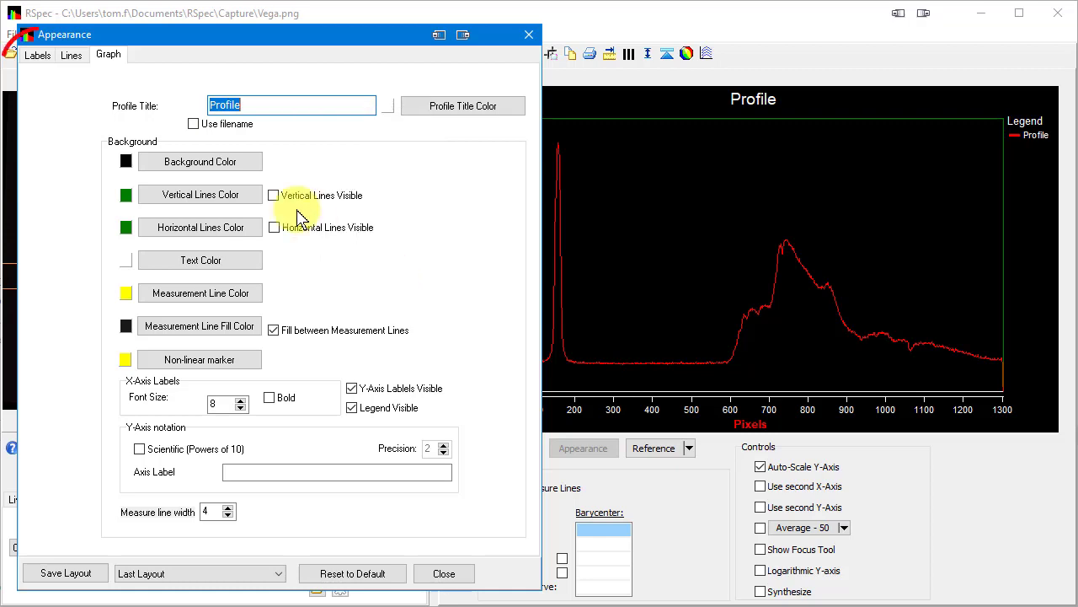
{"action": "left_click", "coordinate": [48, 59]}
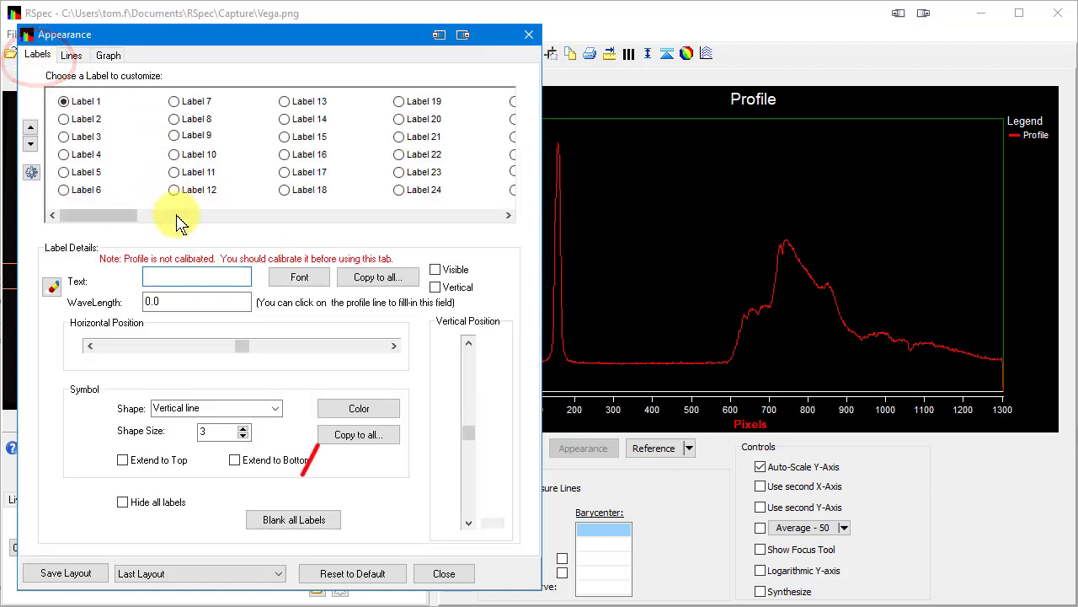
{"action": "left_click", "coordinate": [281, 571]}
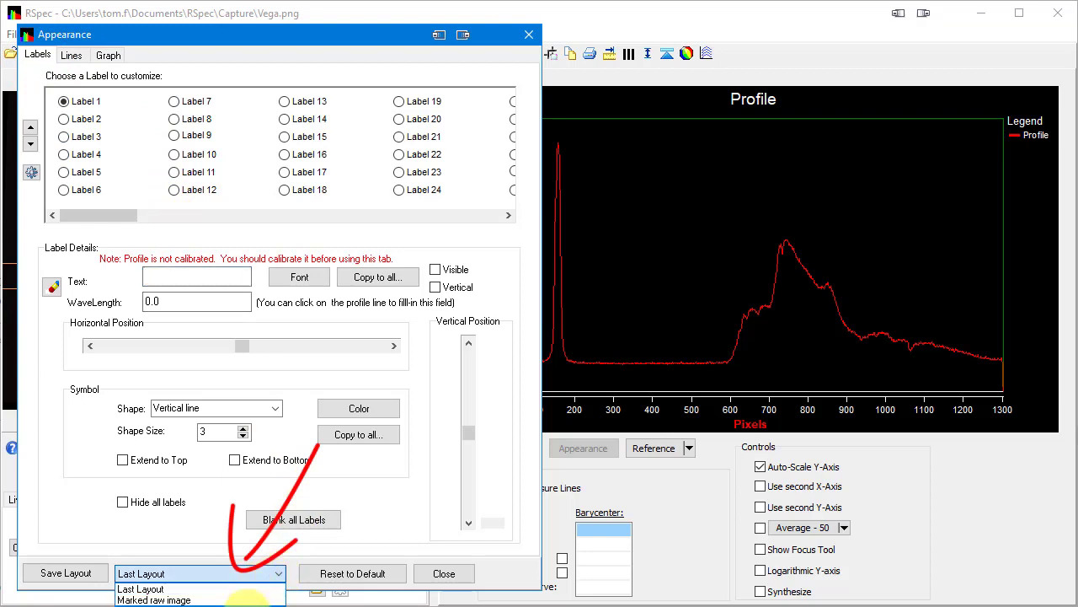
{"action": "left_click", "coordinate": [245, 599]}
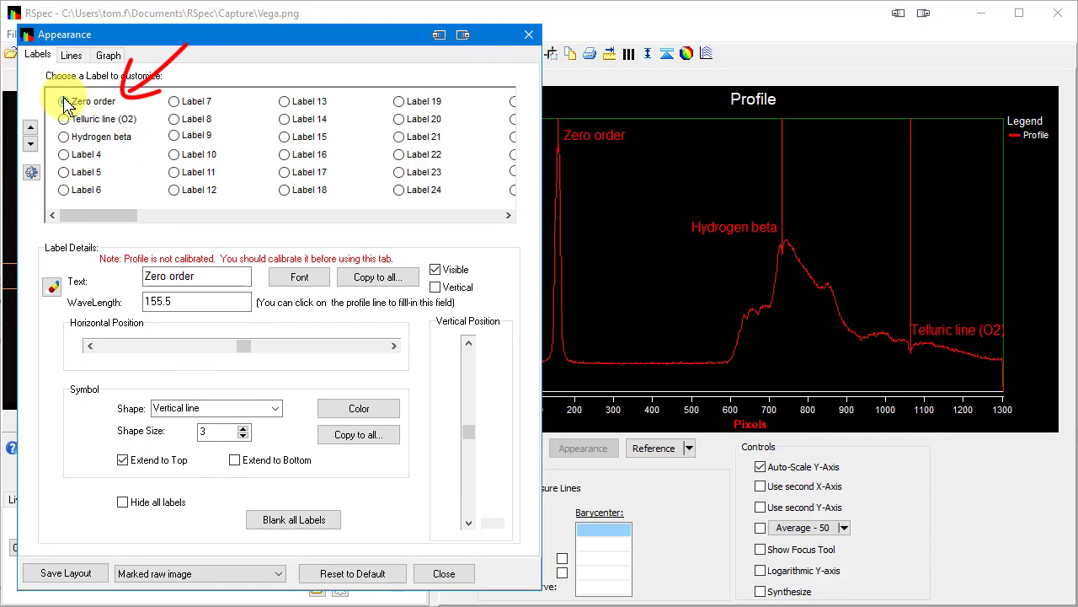
Step: Copy the "Zero order" label's font, color, symbol format and horizontal and vertical position to all labels, and close the appearance settings
{"action": "left_click", "coordinate": [379, 283]}
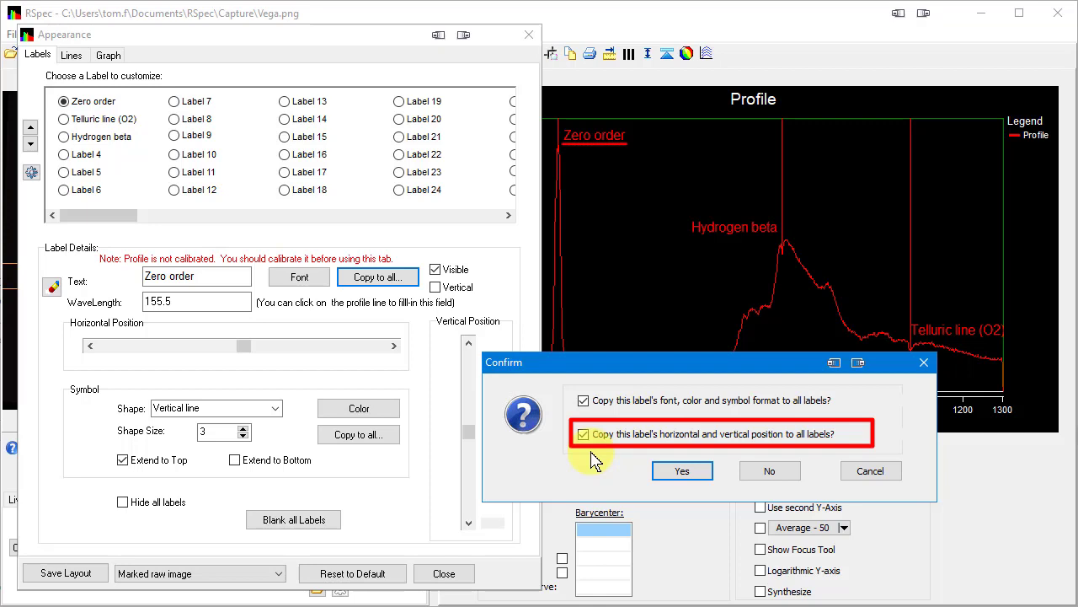
{"action": "left_click", "coordinate": [681, 474]}
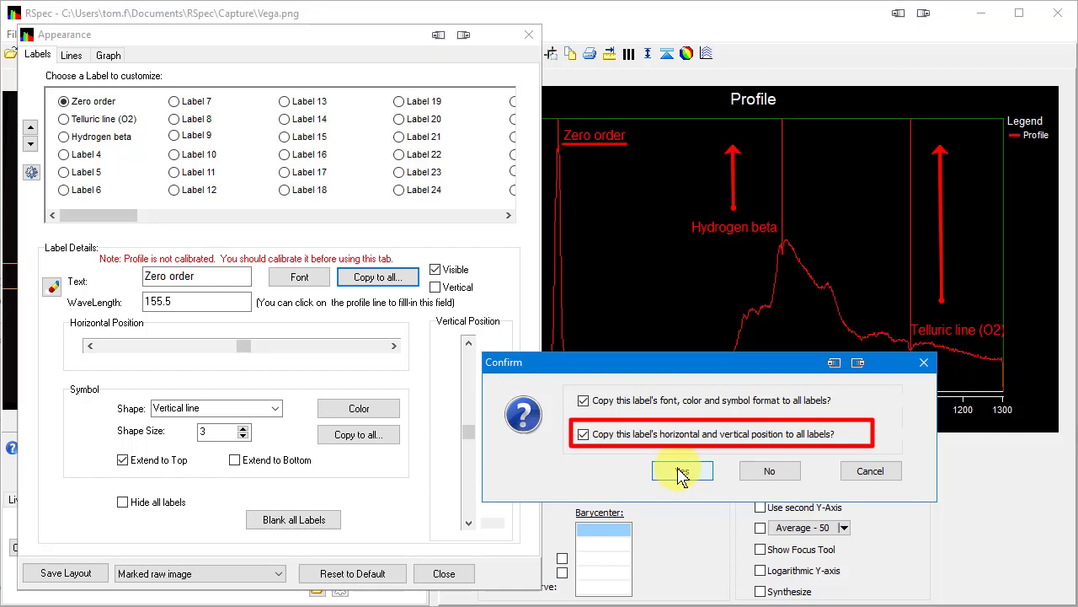
{"action": "left_click", "coordinate": [681, 472]}
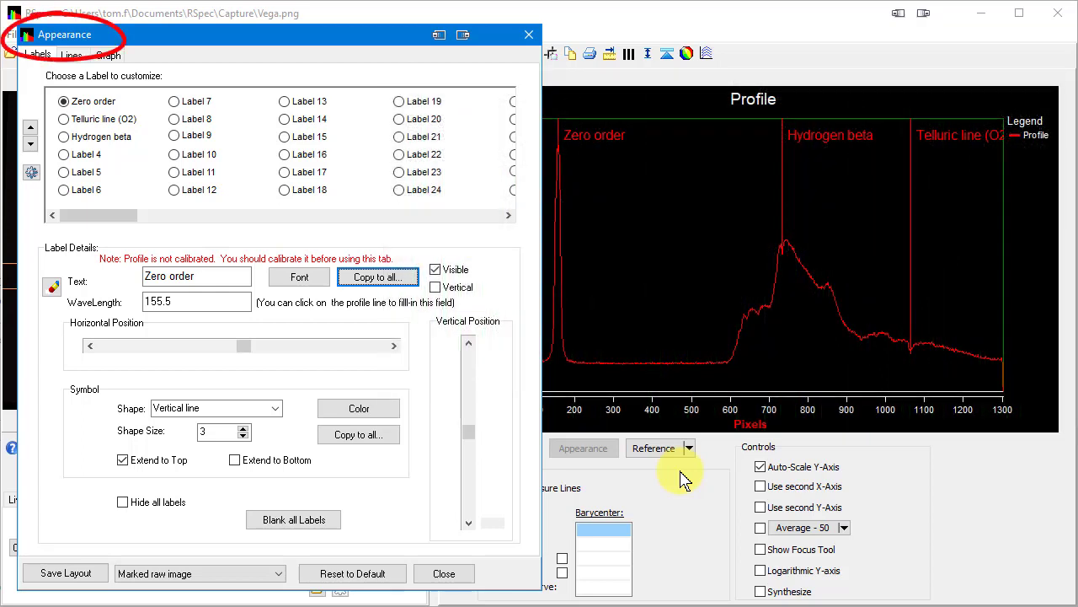
{"action": "mouse_move", "coordinate": [380, 37]}
{"action": "left_mouse_down"}
{"action": "mouse_move", "coordinate": [378, 127]}
{"action": "mouse_move", "coordinate": [395, 36]}
{"action": "left_mouse_up"}
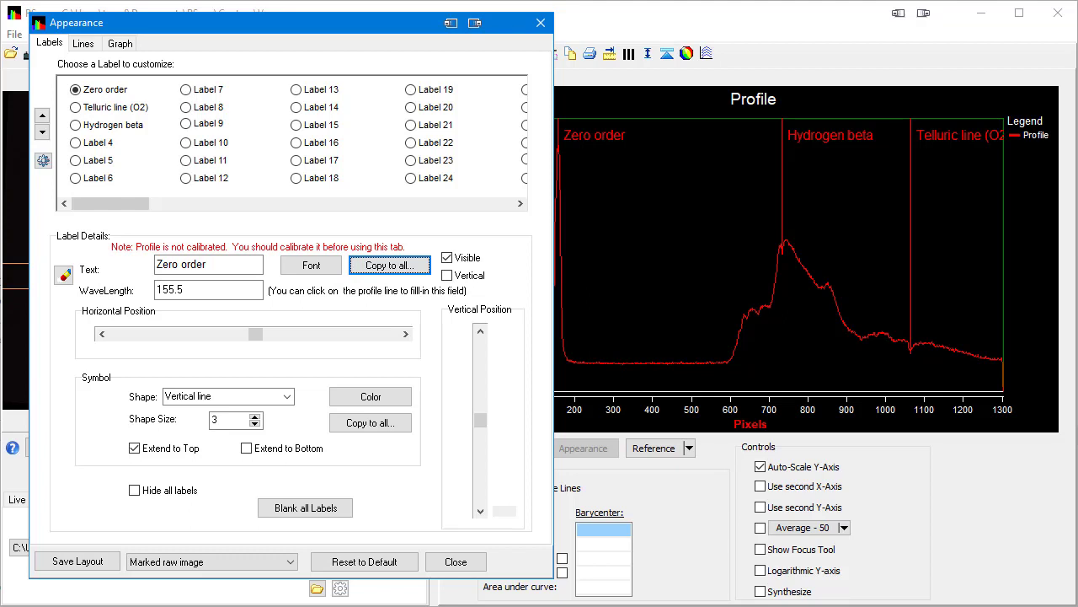
{"action": "left_click", "coordinate": [456, 561]}
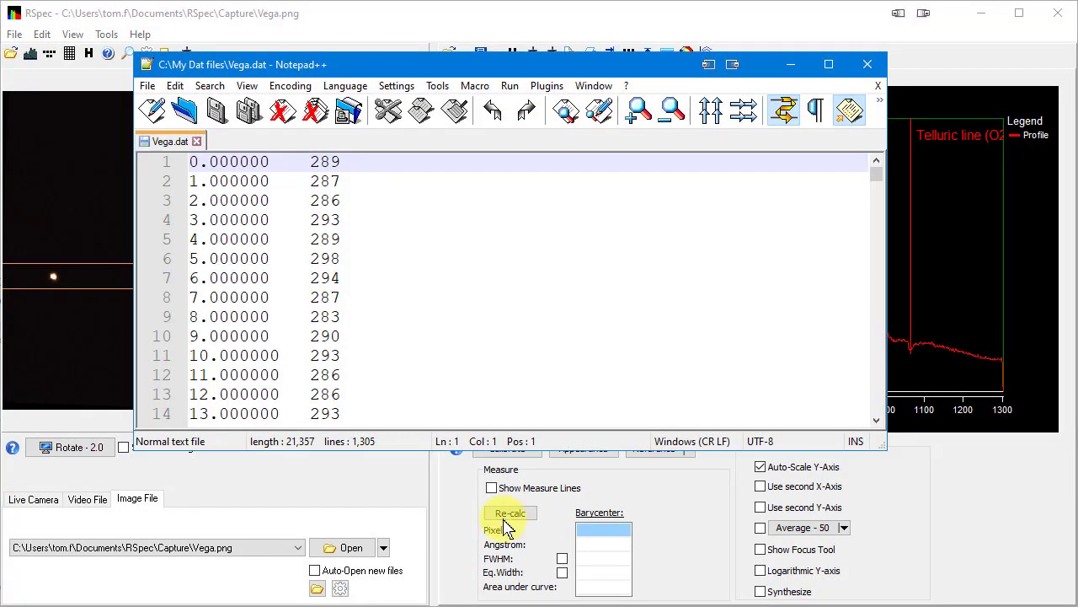
Step: Try to load vega.dat from the C:\My Dat files folder into the profile graph
{"action": "left_click", "coordinate": [822, 113]}
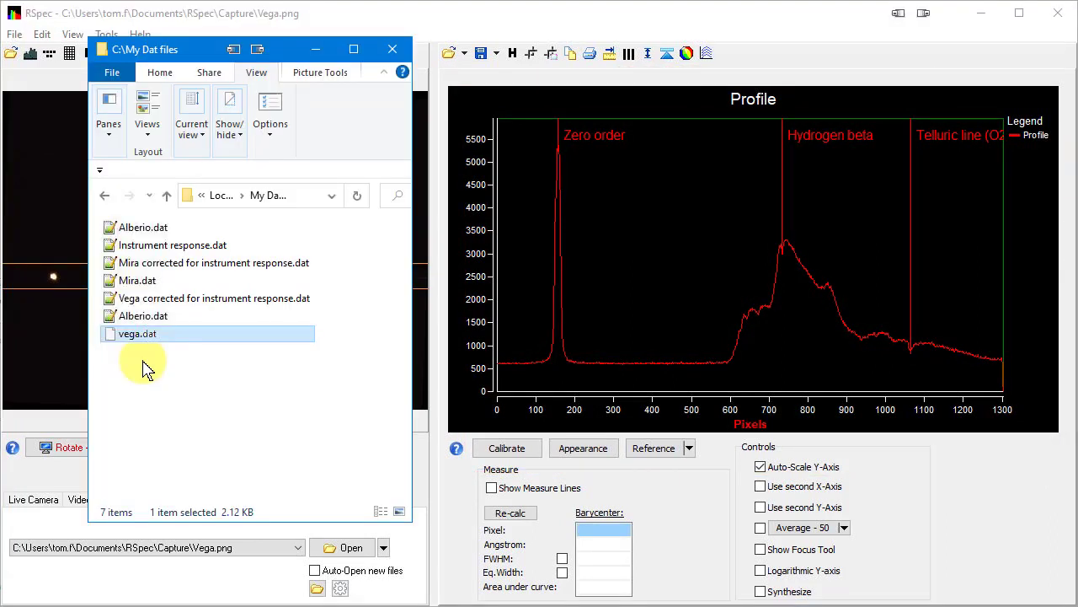
{"action": "left_click_drag", "start_coordinate": [168, 336], "coordinate": [576, 323]}
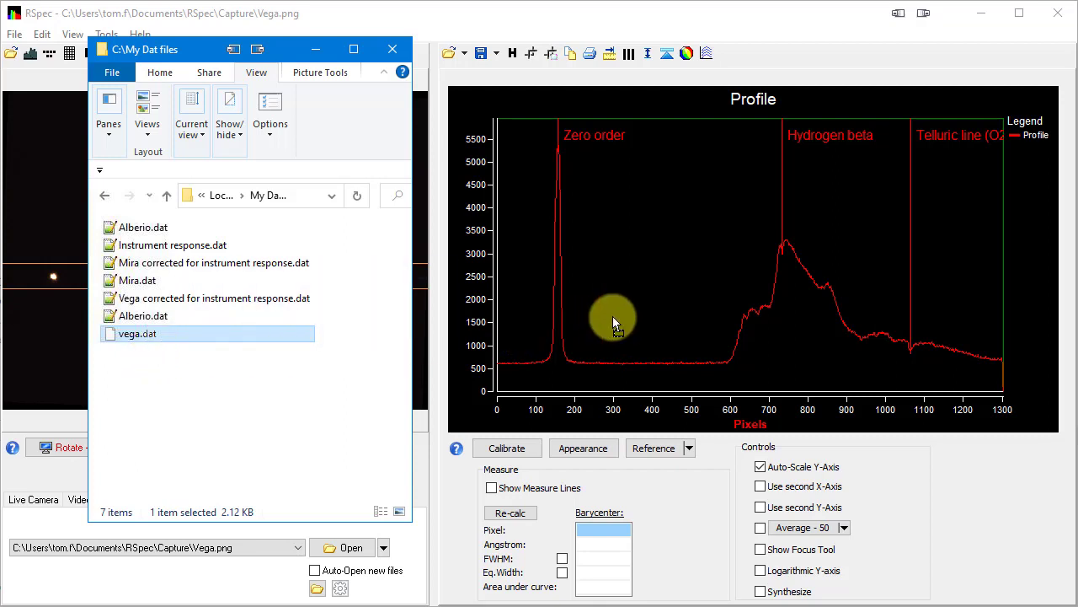
{"action": "left_click_drag", "start_coordinate": [616, 320], "coordinate": [646, 305]}
{"action": "left_click_drag", "start_coordinate": [573, 313], "coordinate": [289, 325]}
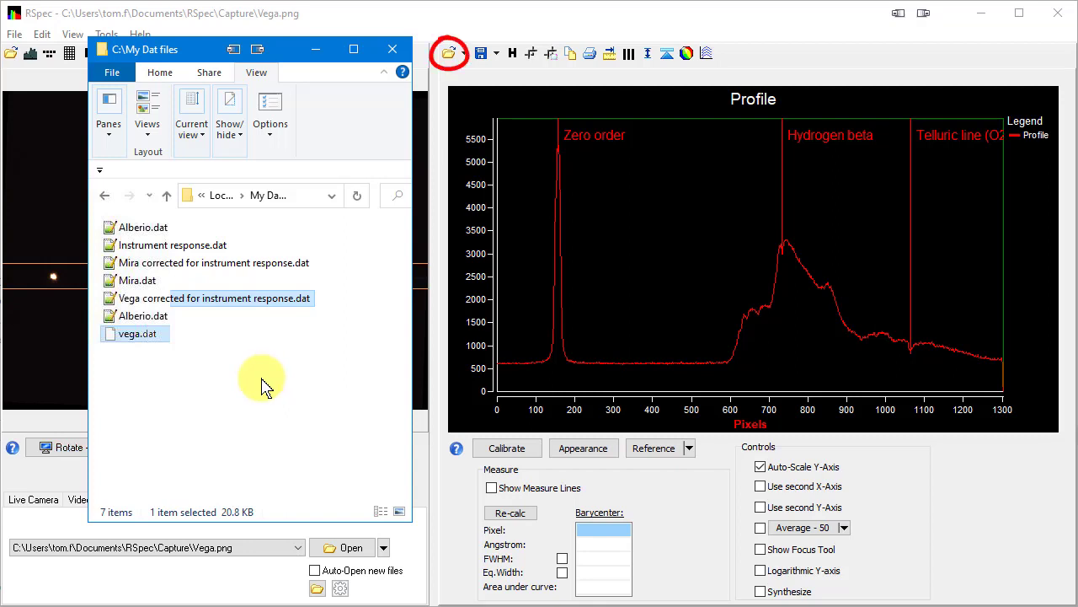
Step: Switch back to RSpec, open the profile Math window to view its option for moving results to the main profile, and close it
{"action": "left_click", "coordinate": [257, 577]}
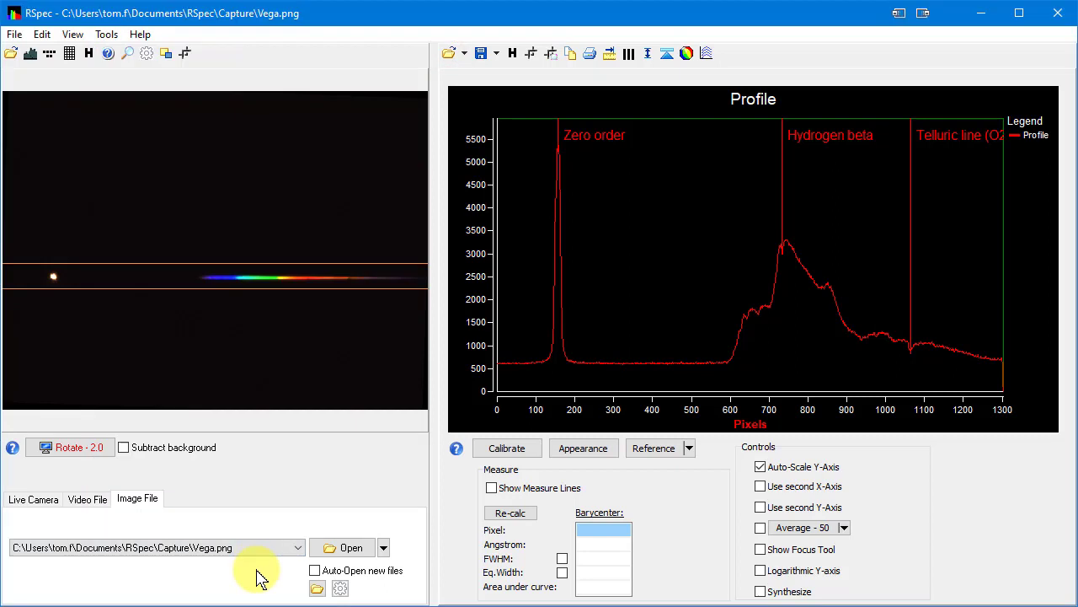
{"action": "left_click", "coordinate": [689, 448]}
{"action": "left_click", "coordinate": [687, 564]}
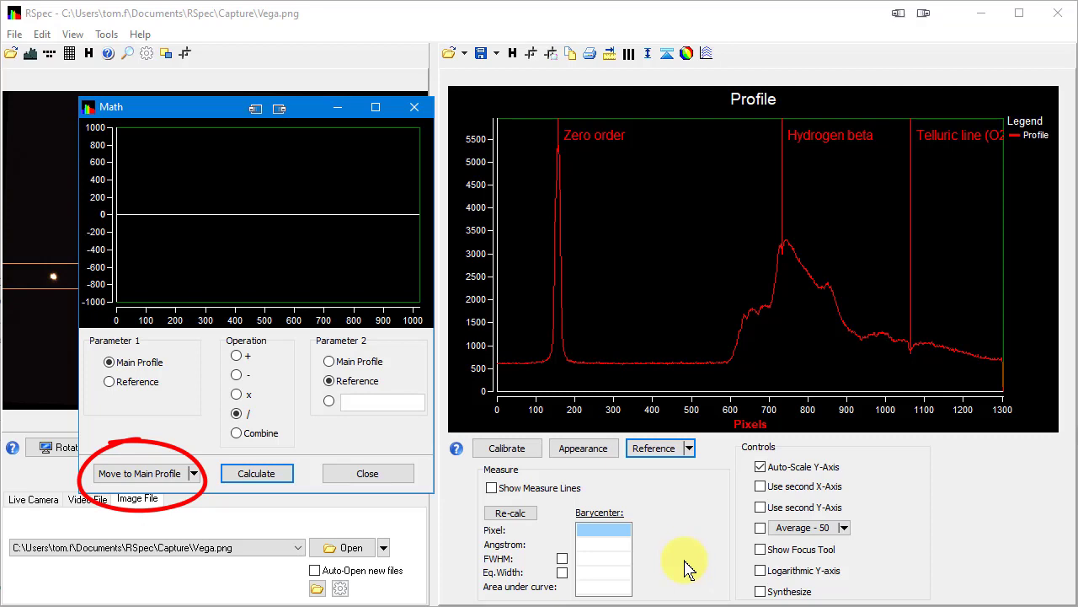
{"action": "left_click", "coordinate": [367, 474]}
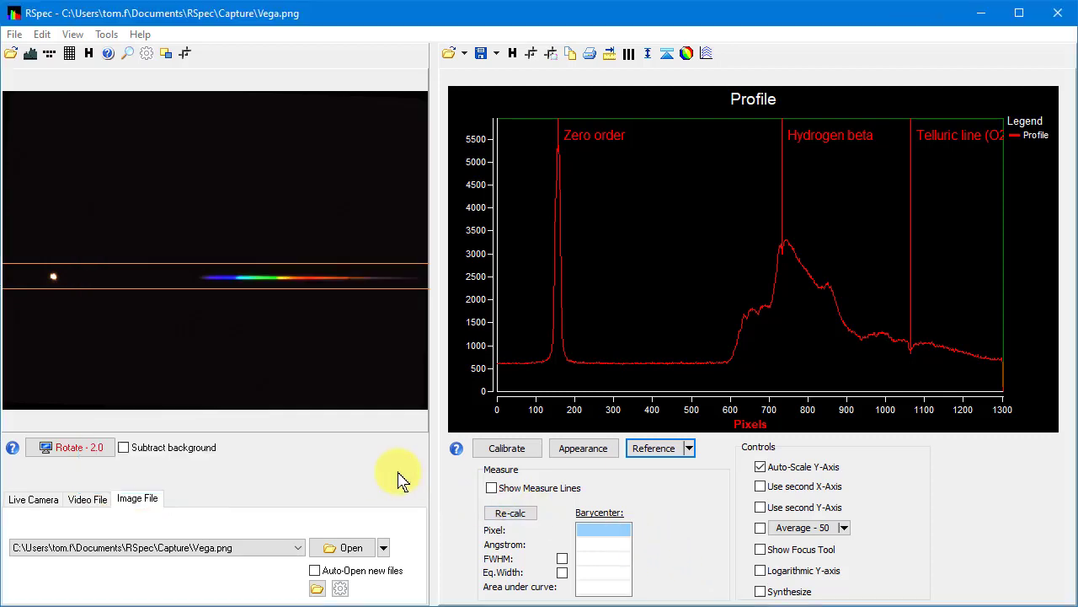
Step: Try line widths from 5 down to 1 for the orange binning lines in the image's Zoom window, set width 1 and magnify the image
{"action": "left_click", "coordinate": [127, 53]}
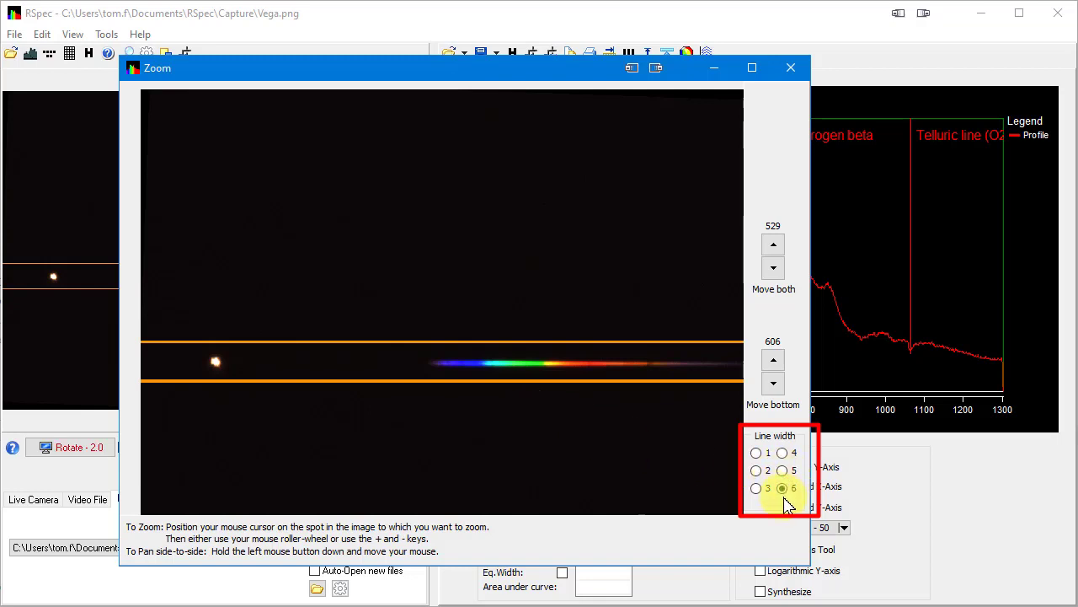
{"action": "left_click", "coordinate": [782, 470]}
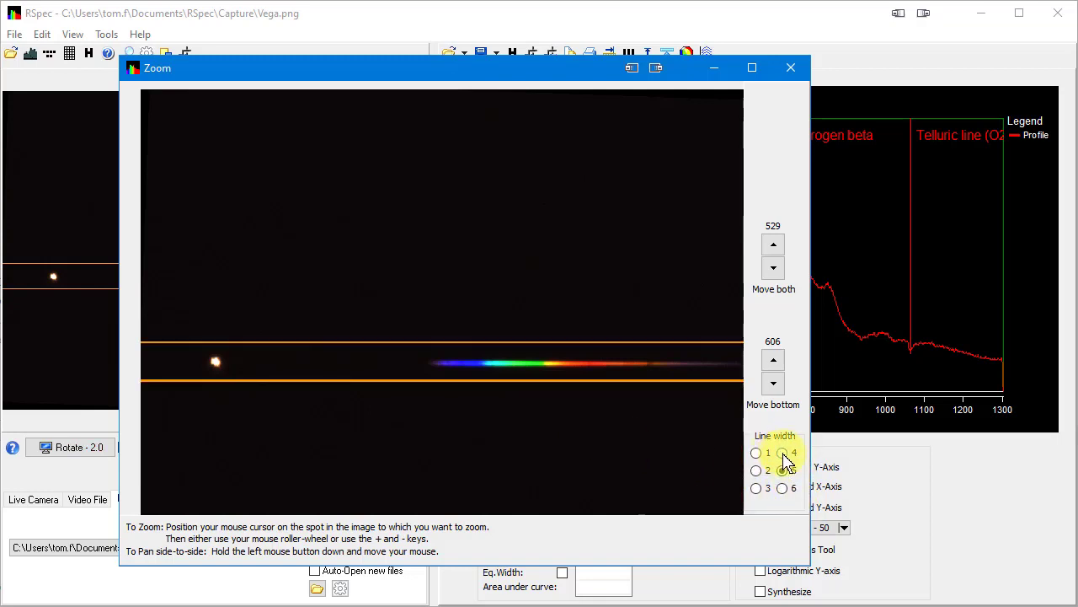
{"action": "left_click", "coordinate": [756, 488]}
{"action": "left_click", "coordinate": [755, 470]}
{"action": "left_click", "coordinate": [756, 455]}
{"action": "left_click", "coordinate": [756, 469]}
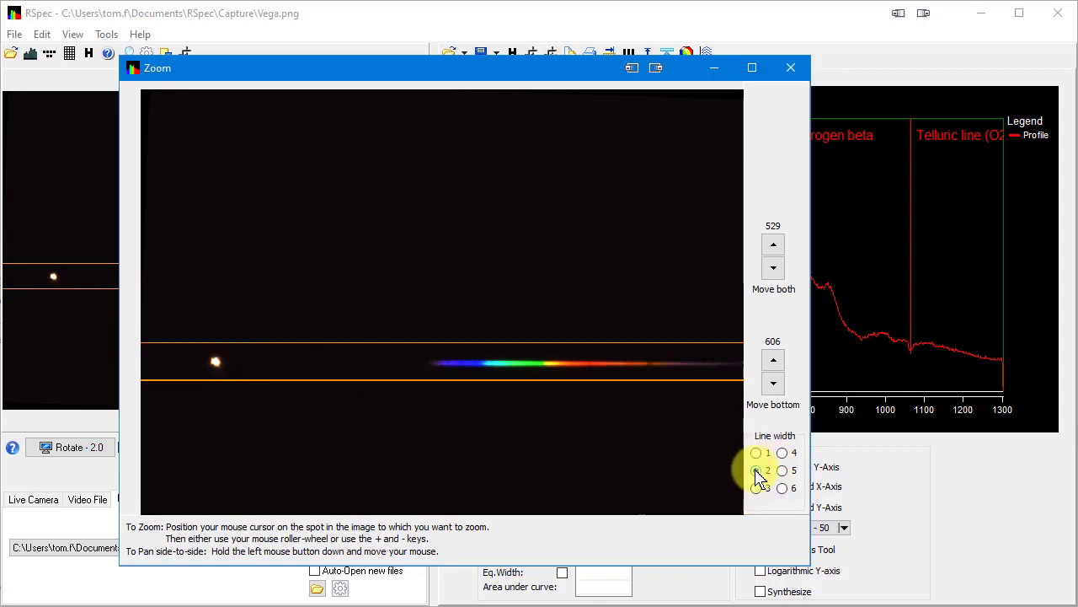
{"action": "left_click", "coordinate": [756, 489]}
{"action": "left_click", "coordinate": [783, 454]}
{"action": "left_click", "coordinate": [756, 454]}
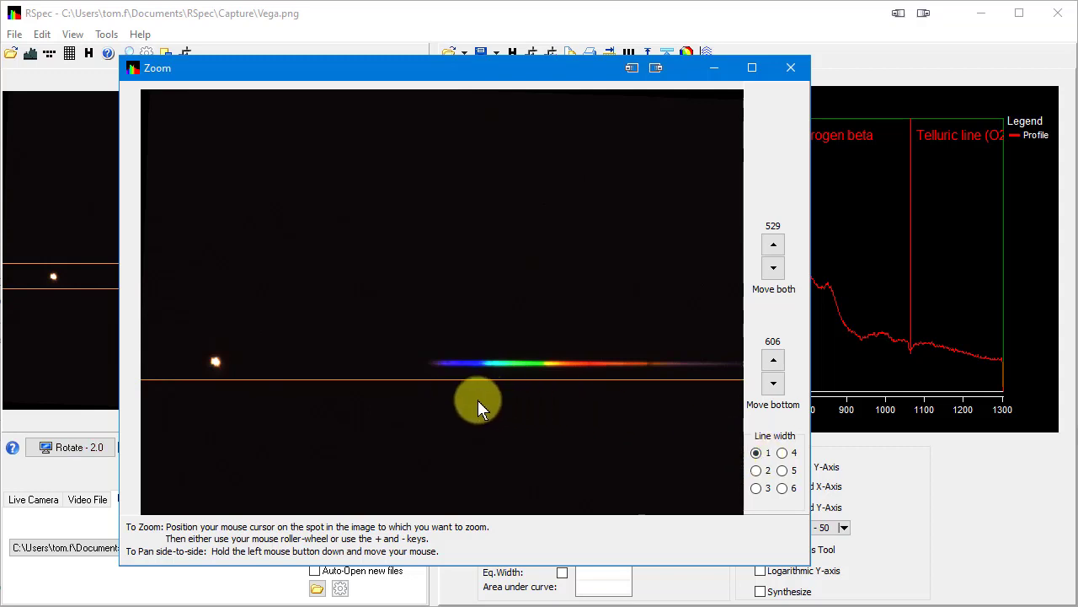
{"action": "scroll", "coordinate": [478, 399], "scroll_direction": "up", "scroll_amount": 3}
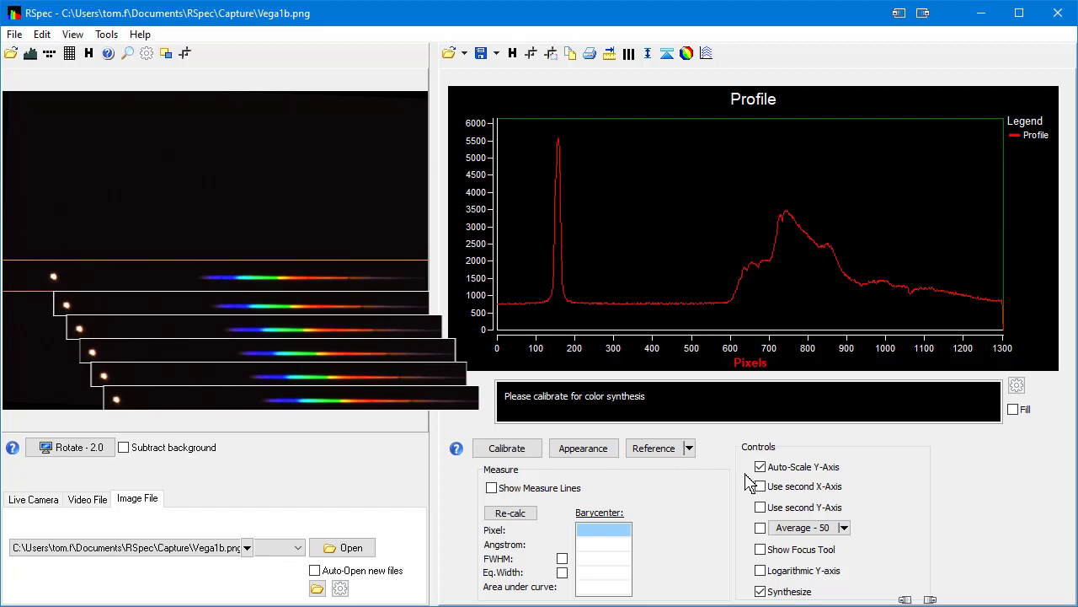
Step: Turn off Y-axis auto-scaling and enter a profile zoom range of 600 to 1200 for X
{"action": "left_click", "coordinate": [762, 469]}
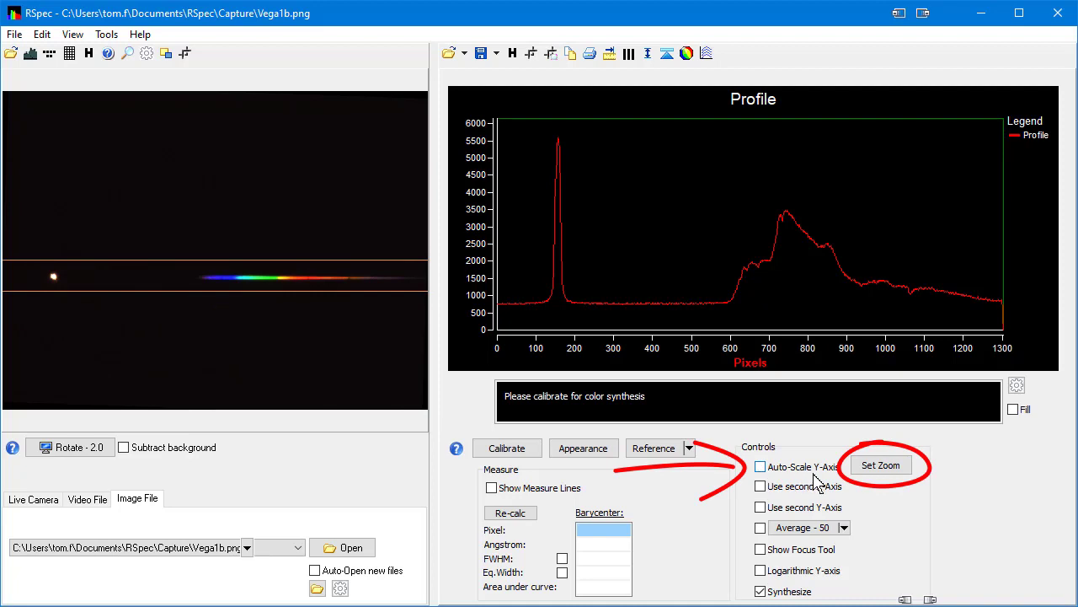
{"action": "left_click", "coordinate": [880, 470]}
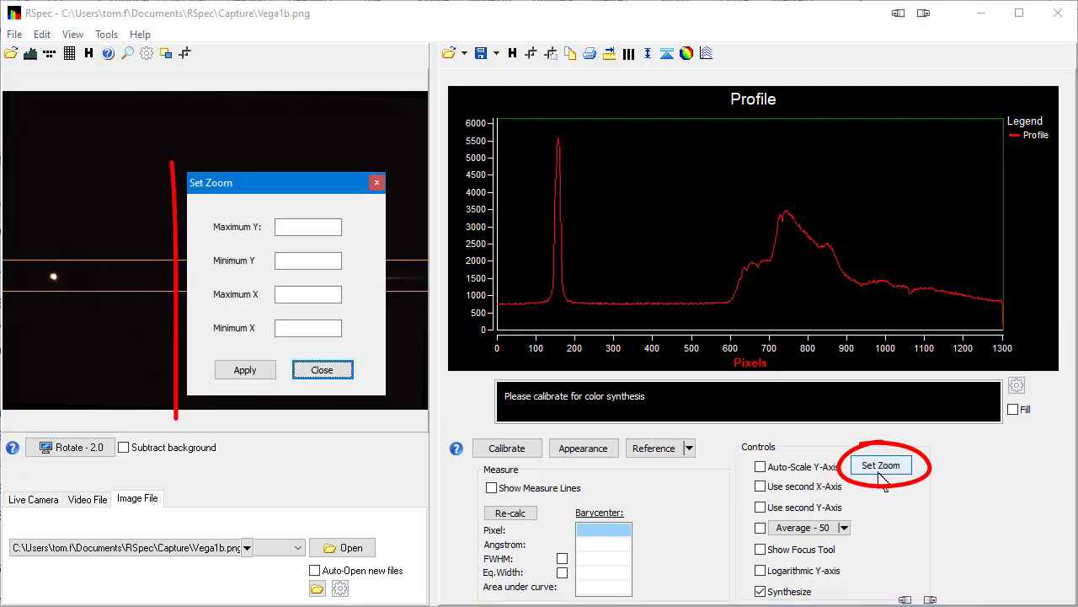
{"action": "left_click", "coordinate": [322, 329]}
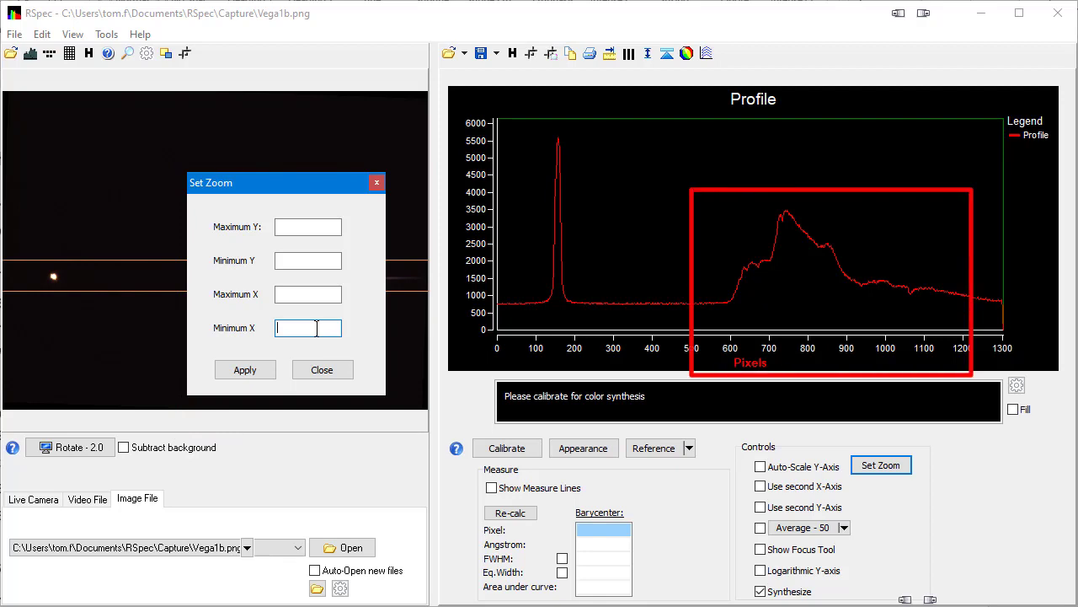
{"action": "type", "text": "600"}
{"action": "left_click", "coordinate": [287, 294]}
{"action": "type", "text": "1200"}
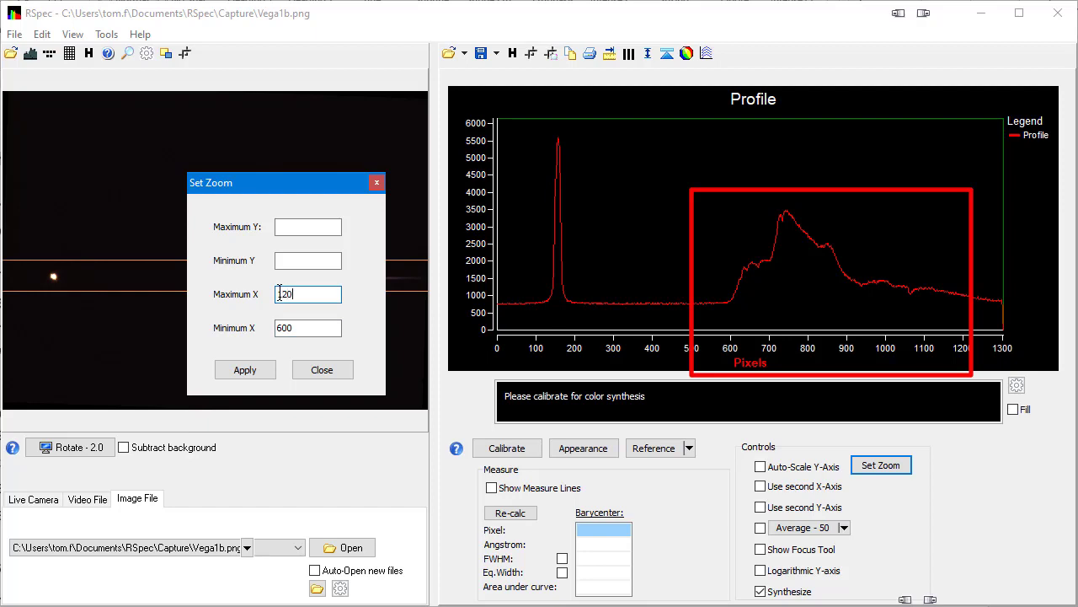
Step: Set the zoom's Y range from 0 to 4000 and apply the zoom limits to the profile graph
{"action": "left_click", "coordinate": [283, 261]}
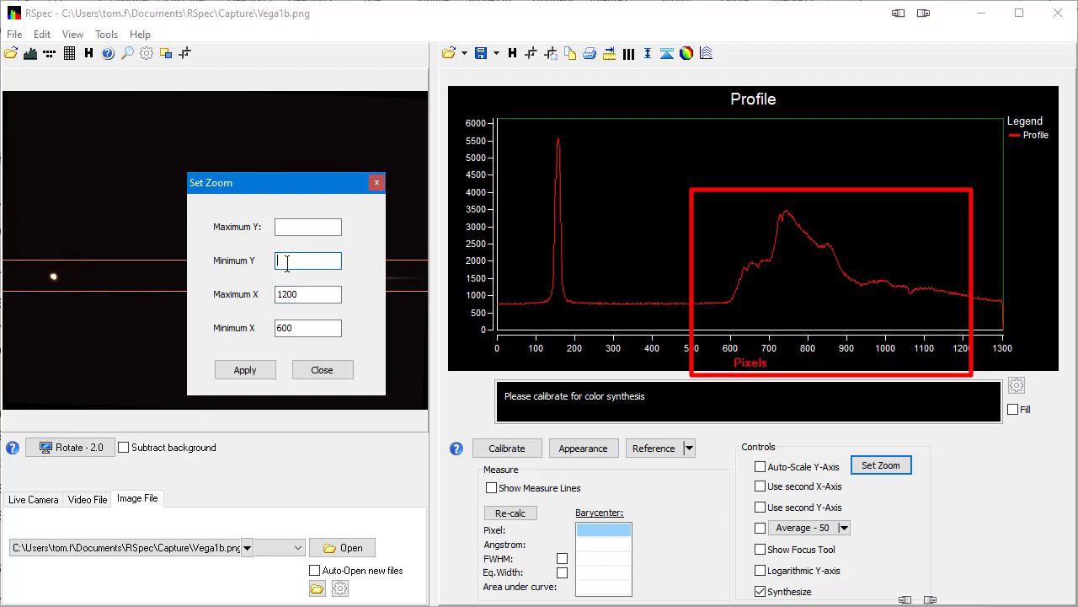
{"action": "type", "text": "0"}
{"action": "left_click", "coordinate": [287, 227]}
{"action": "type", "text": "4000"}
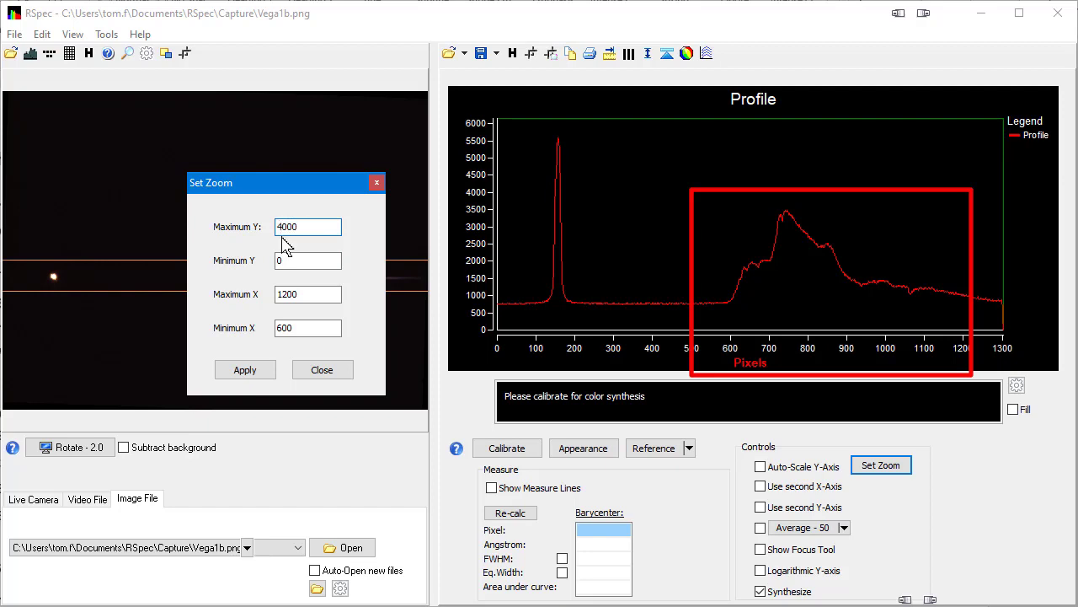
{"action": "left_click", "coordinate": [271, 372]}
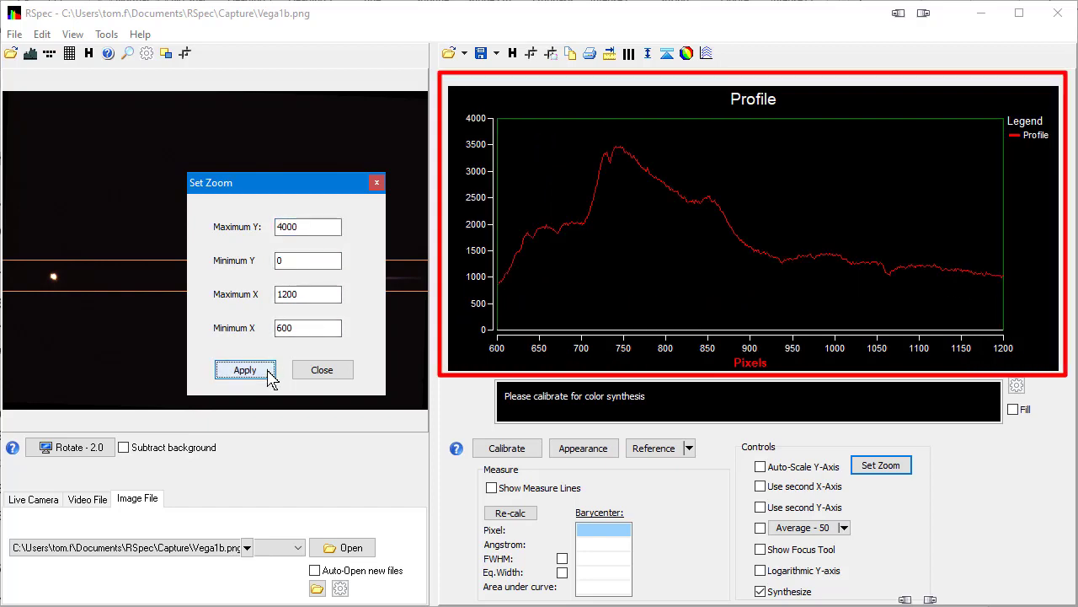